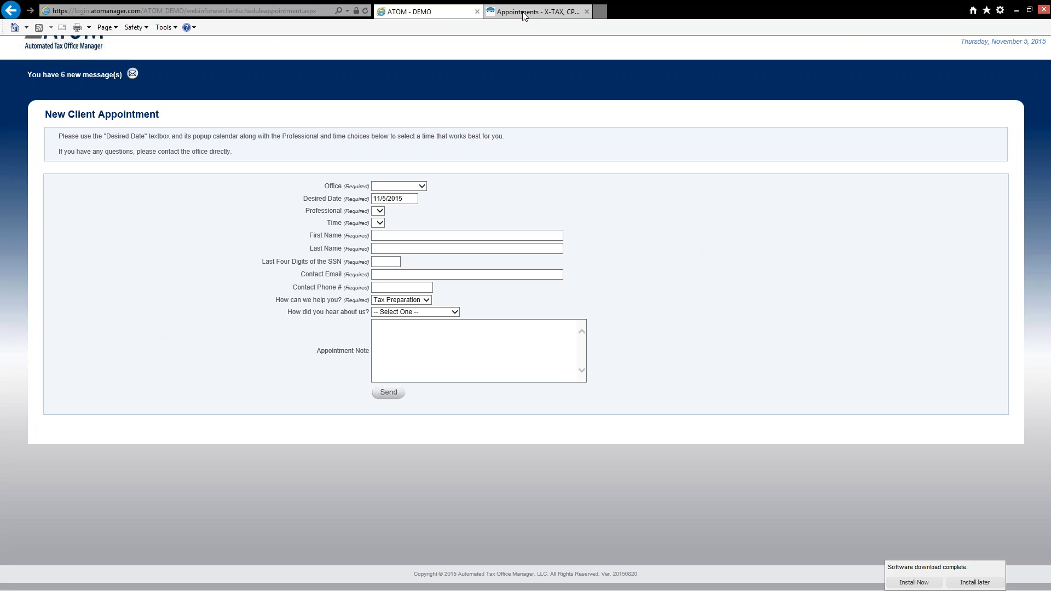
Return to the new client appointment form and set the office to West Saginaw
click(523, 12)
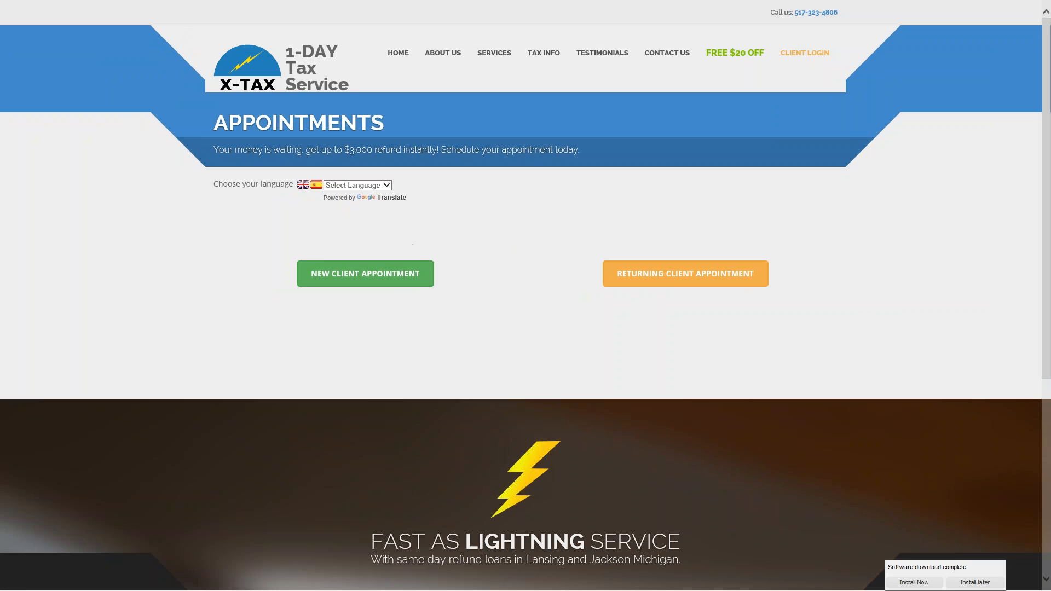
click(449, 11)
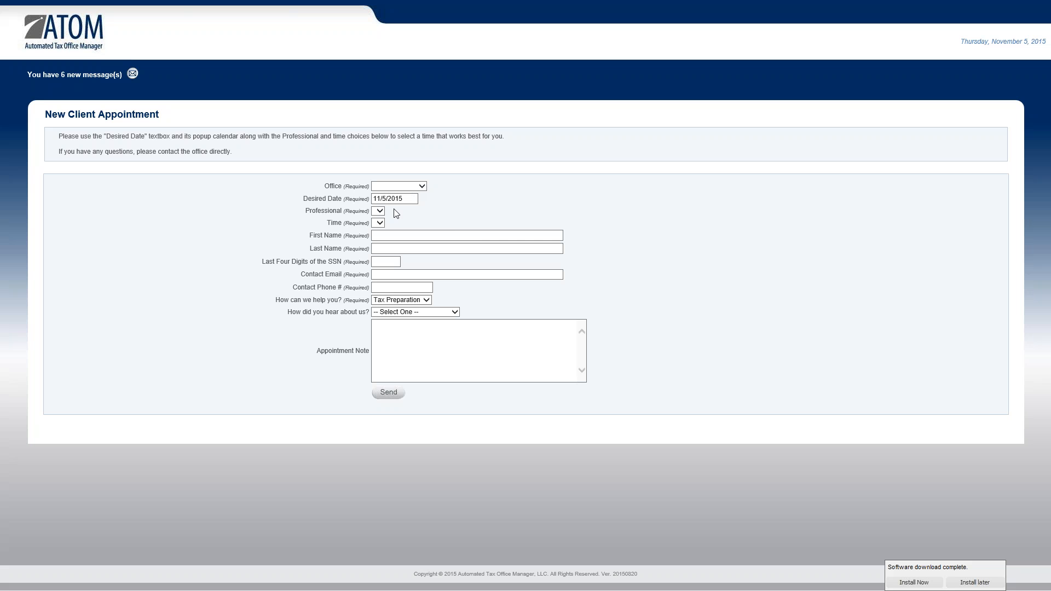
click(421, 187)
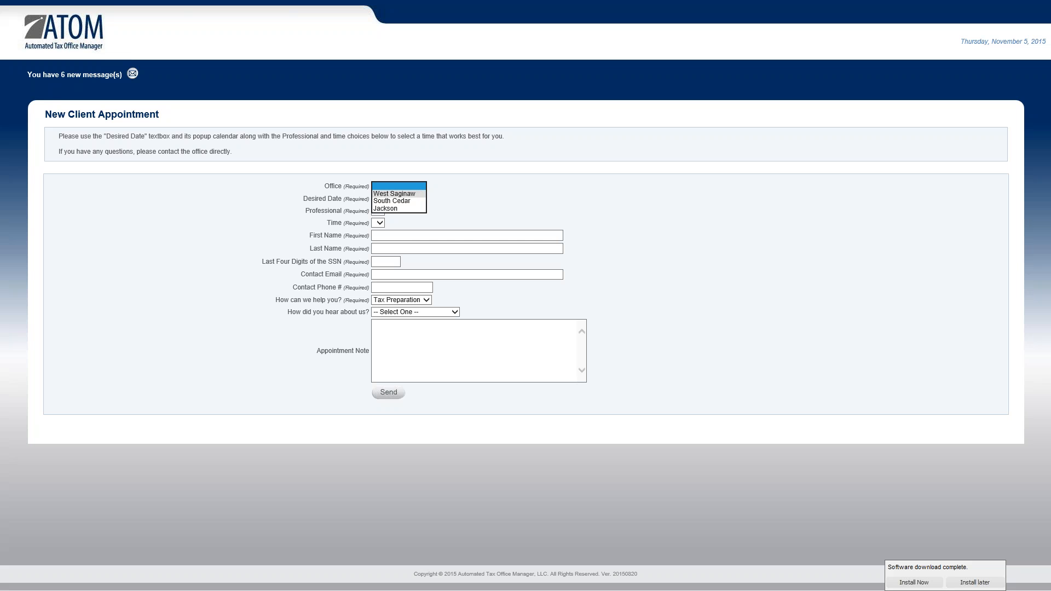
click(400, 194)
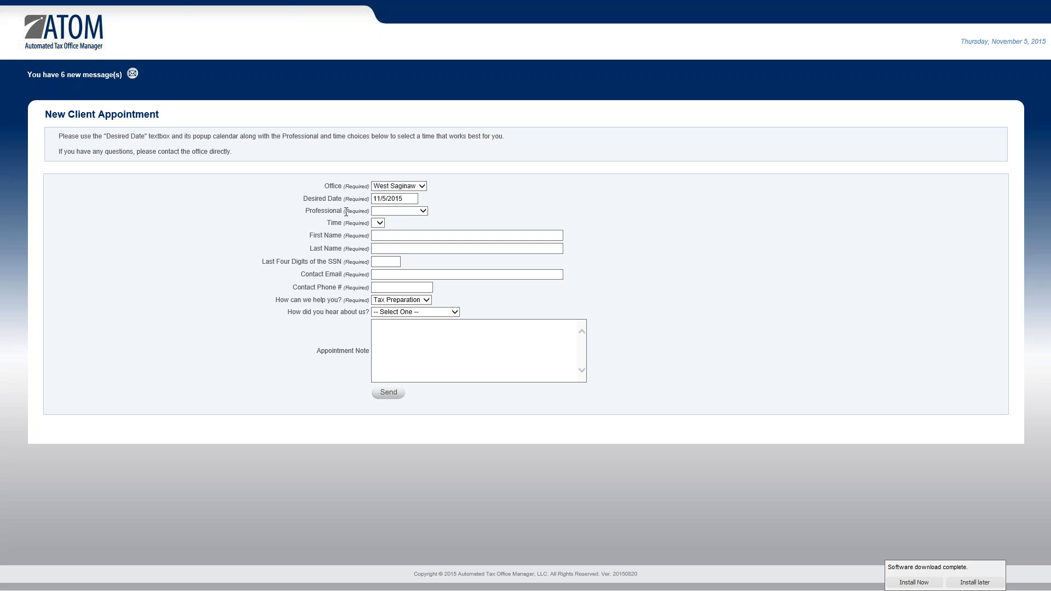
Keep the 11/5/2015 desired date and choose the second listed tax professional
click(425, 213)
click(433, 210)
click(404, 199)
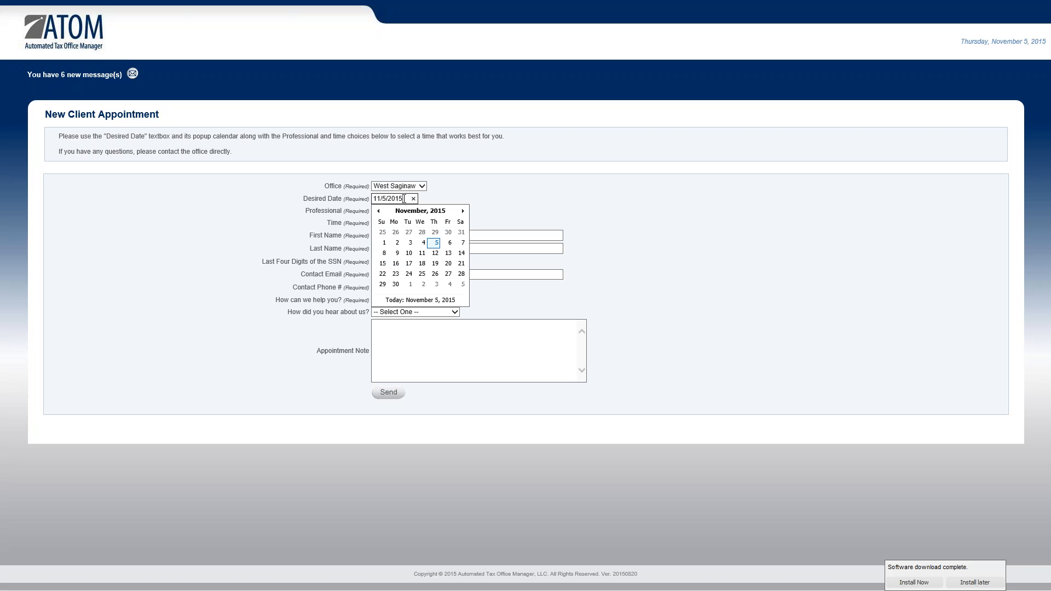
click(490, 217)
click(422, 214)
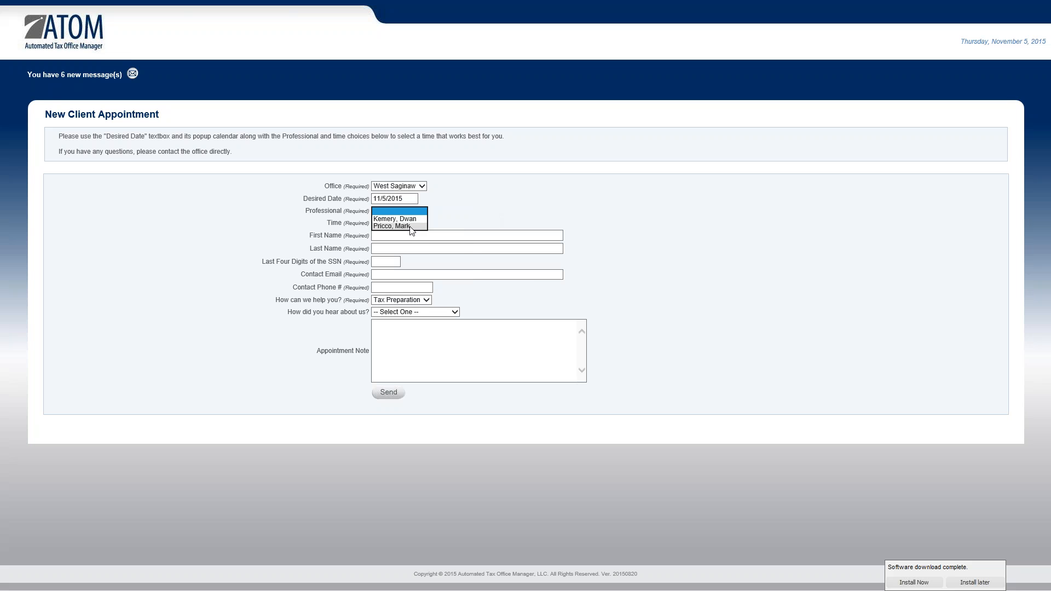
click(412, 226)
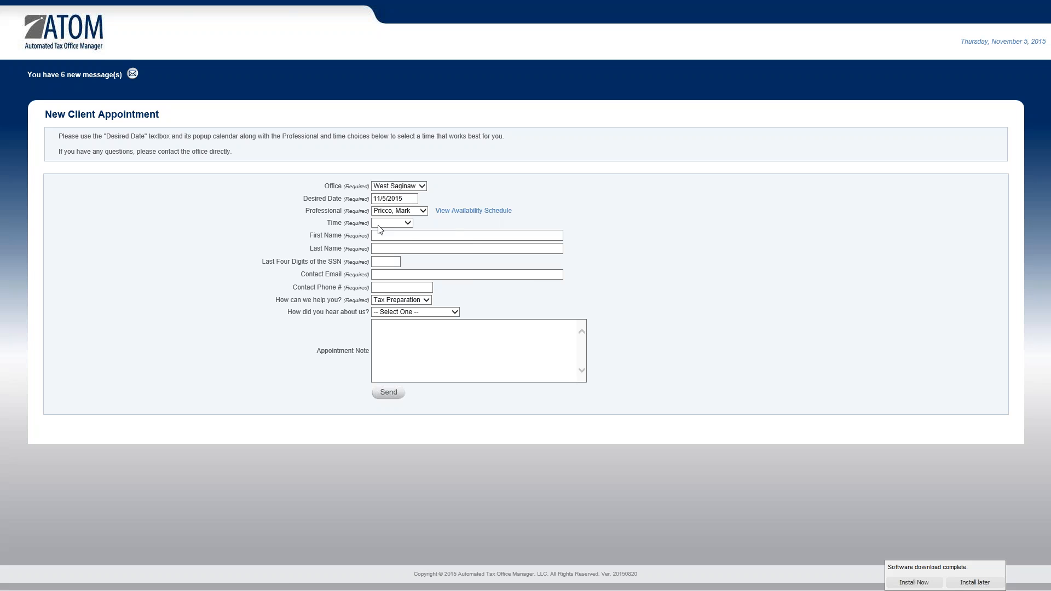
Show the professional's November 2015 West Saginaw availability, which has a 12:00pm opening on Nov 5
click(473, 213)
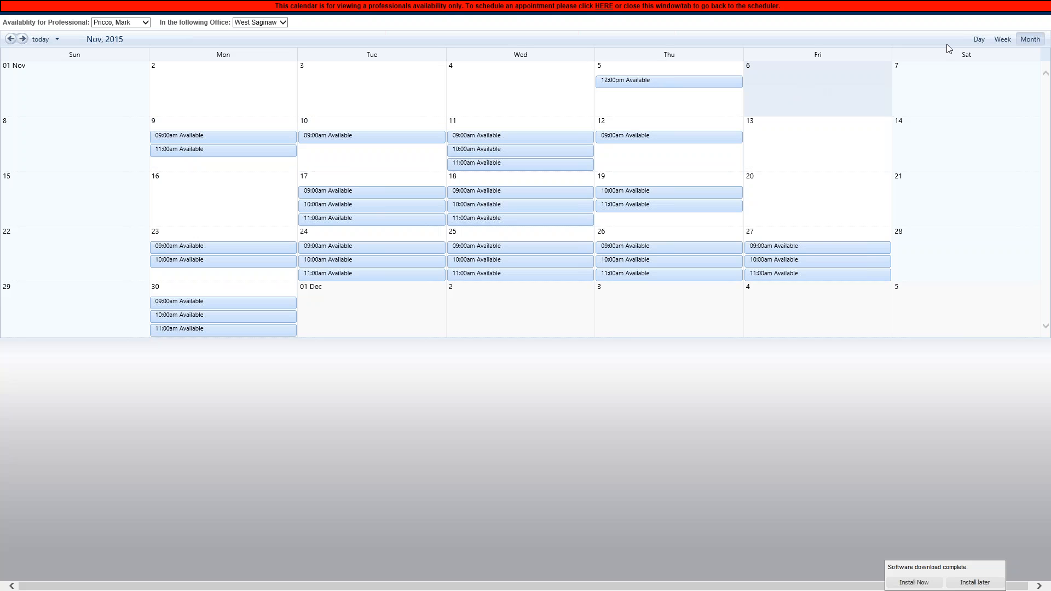
mouse_move(635, 5)
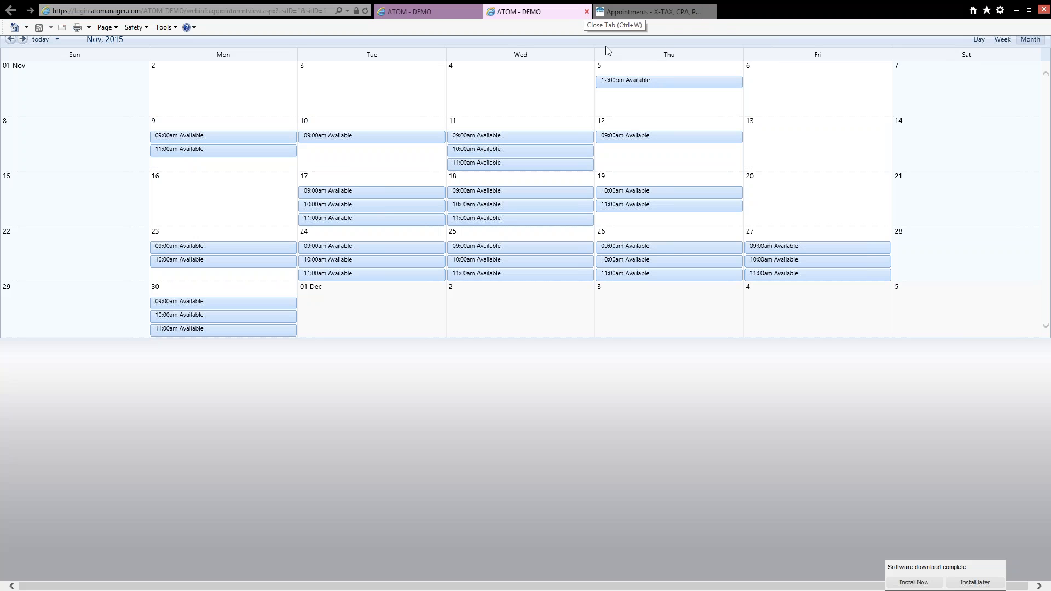
Switch to the first listed professional and view their November 2015 availability calendar
click(586, 13)
click(416, 211)
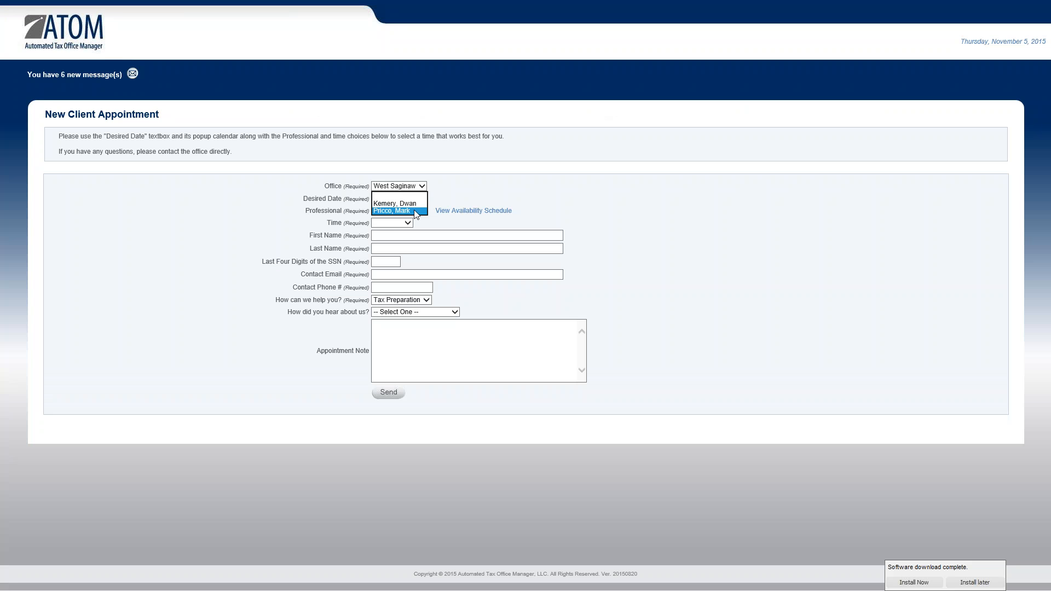
click(412, 219)
click(401, 224)
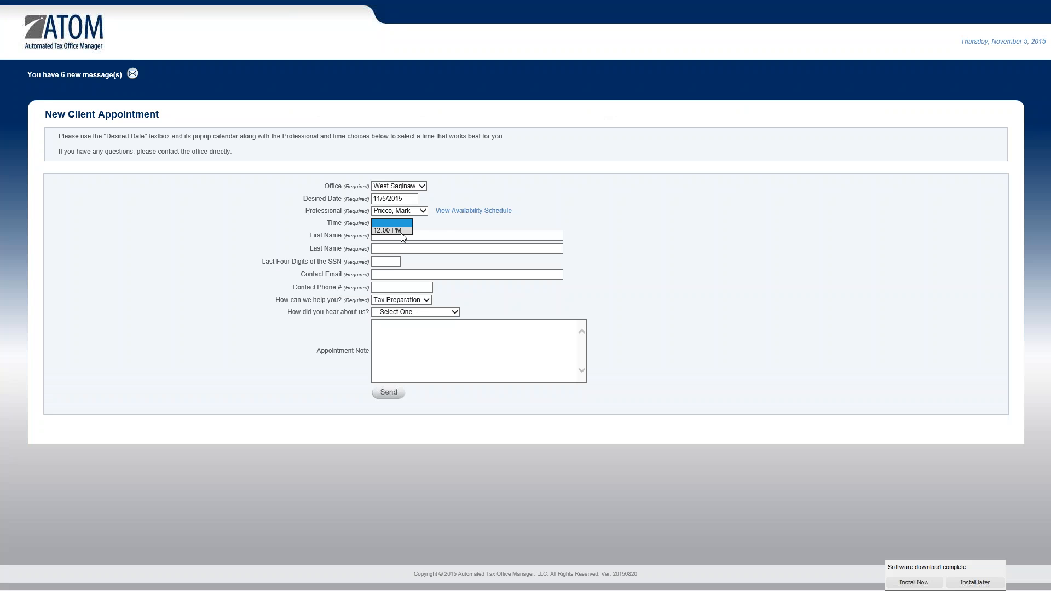
click(456, 208)
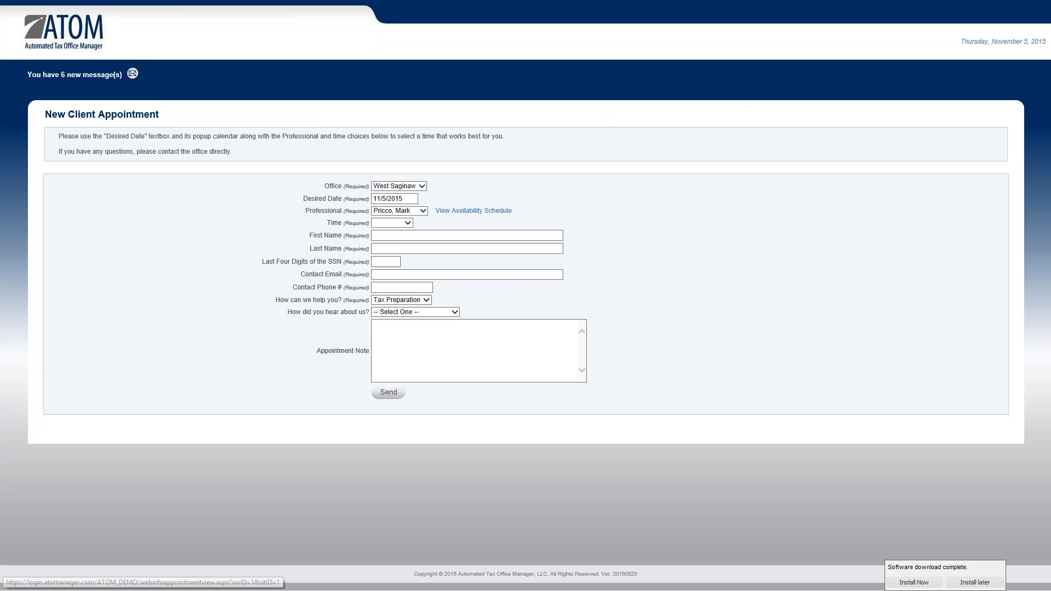
click(415, 210)
click(412, 205)
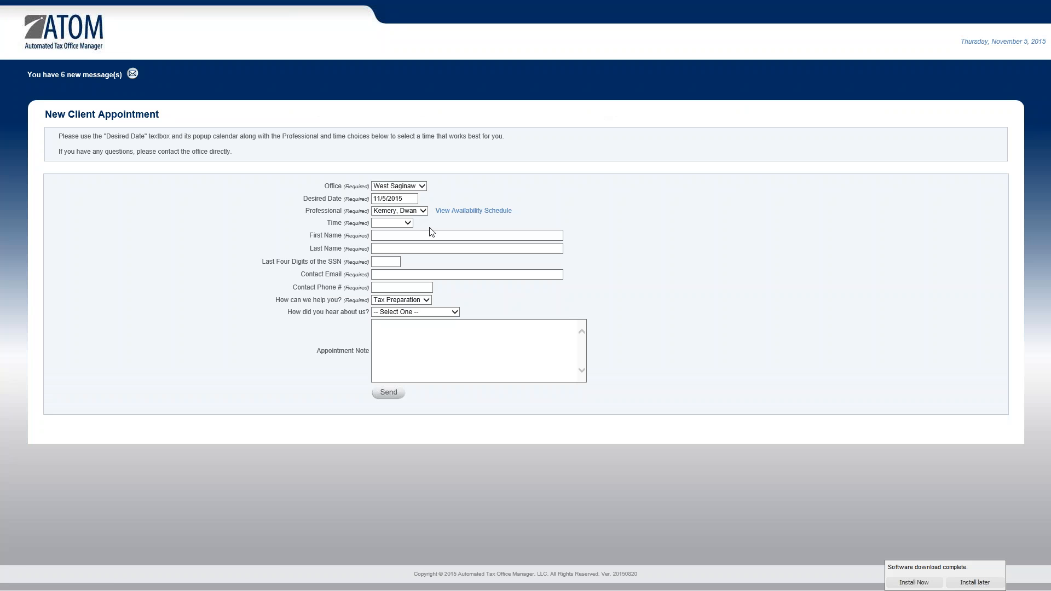
click(459, 212)
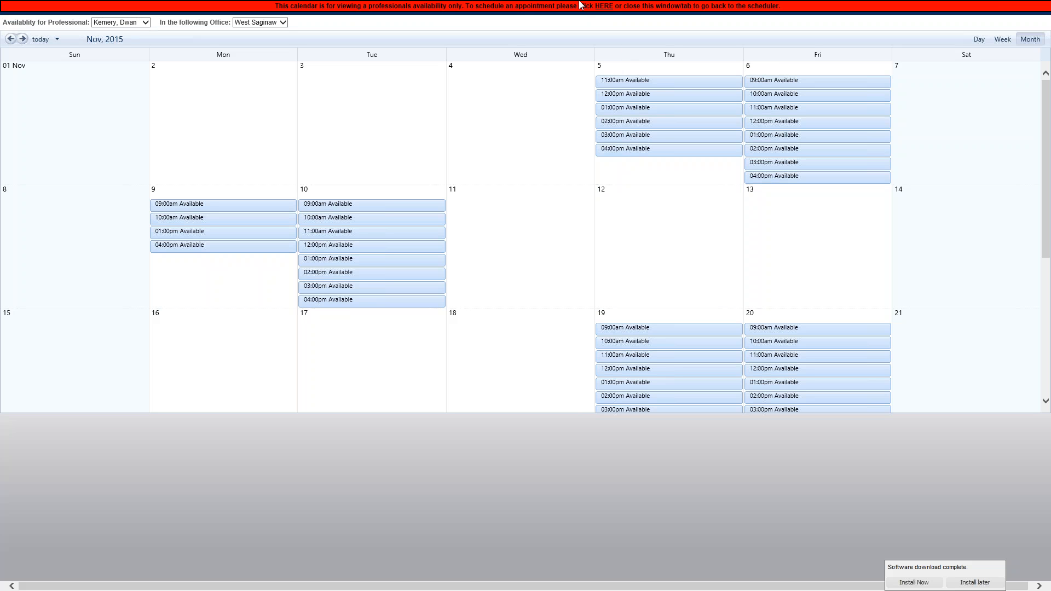
Switch back to the second listed professional and pick the 12:00 PM time slot
mouse_move(659, 9)
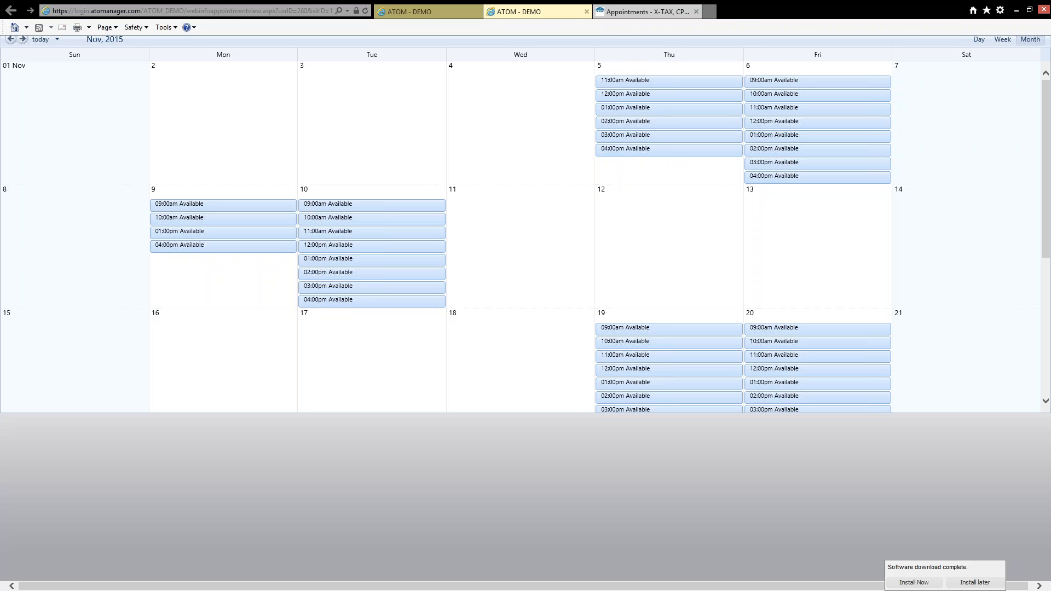
click(587, 11)
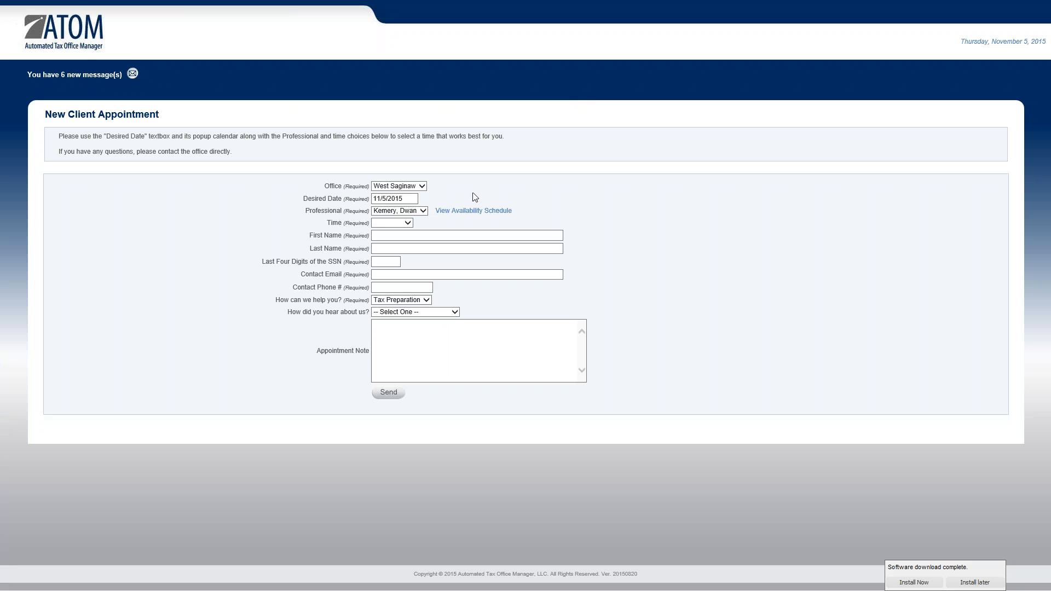
click(416, 212)
click(428, 230)
click(409, 224)
click(407, 233)
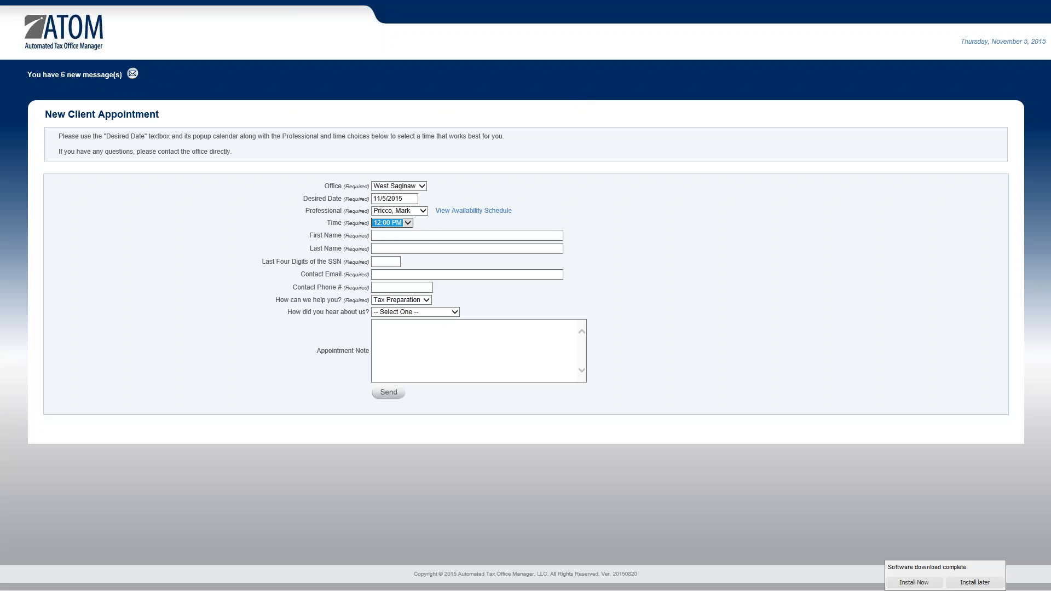
Enter the client's first and last name, SSN last four, contact e-mail and phone number
click(431, 238)
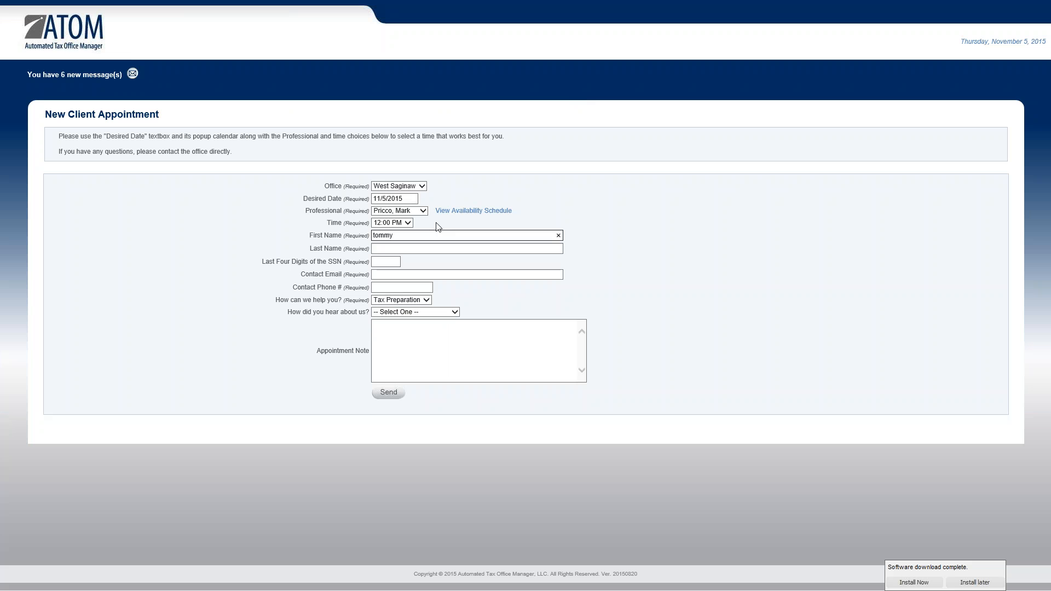
key(Tab)
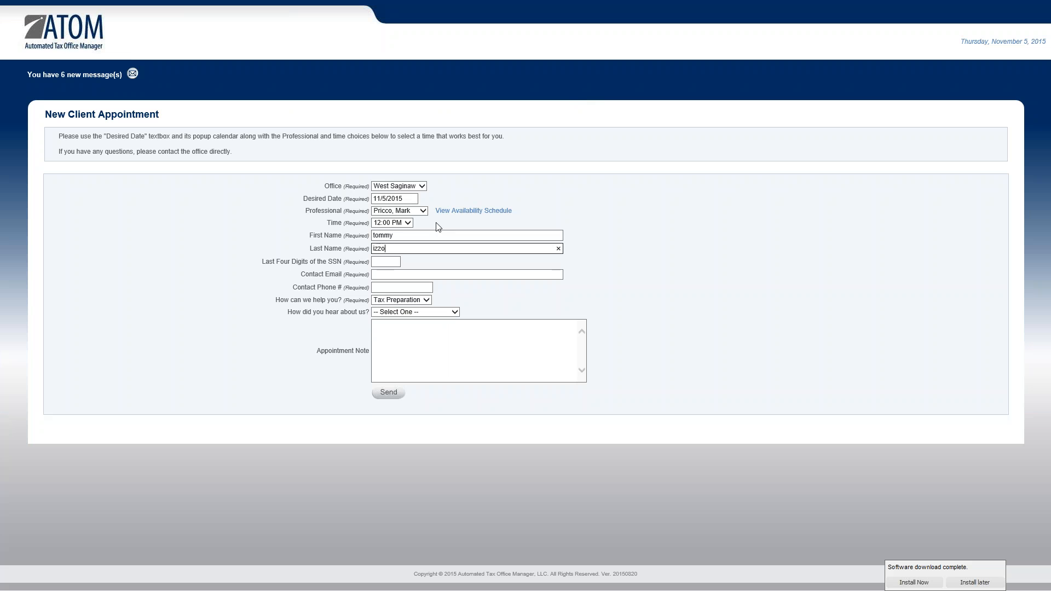
key(Tab)
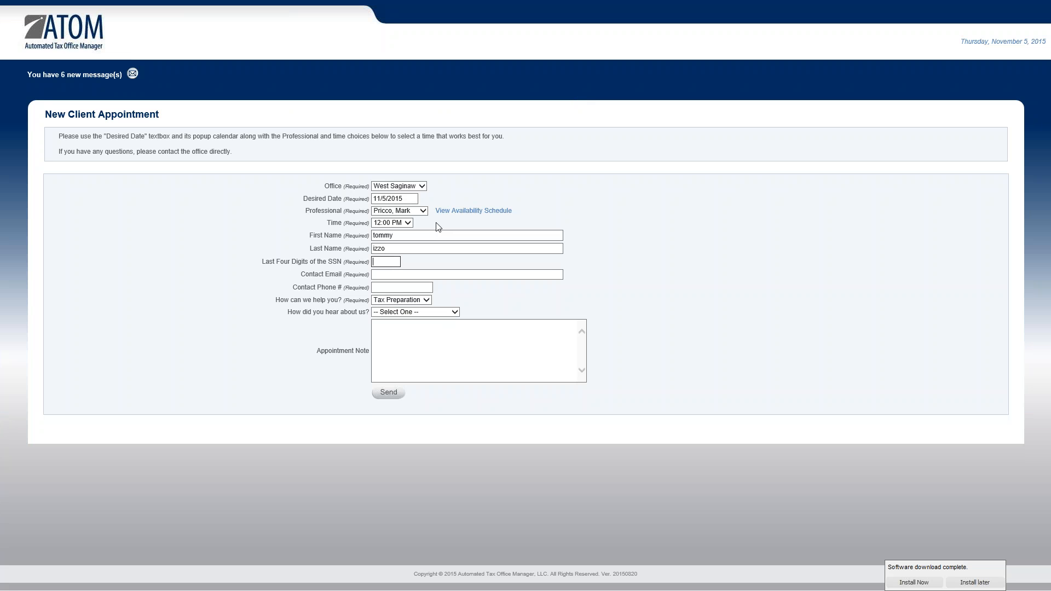
text(4444)
key(Tab)
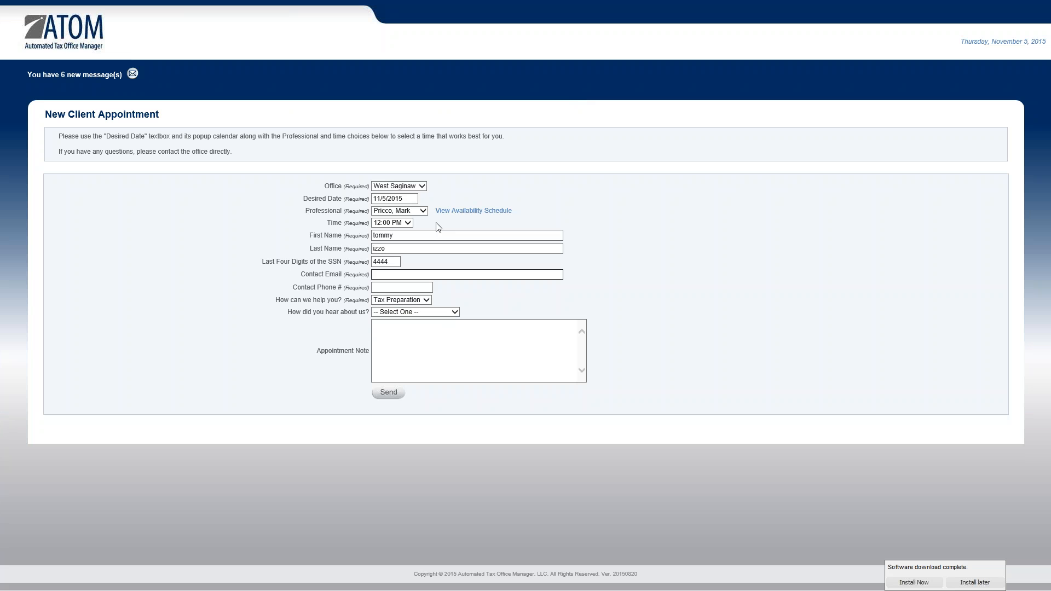
text(xtax)
key(Tab)
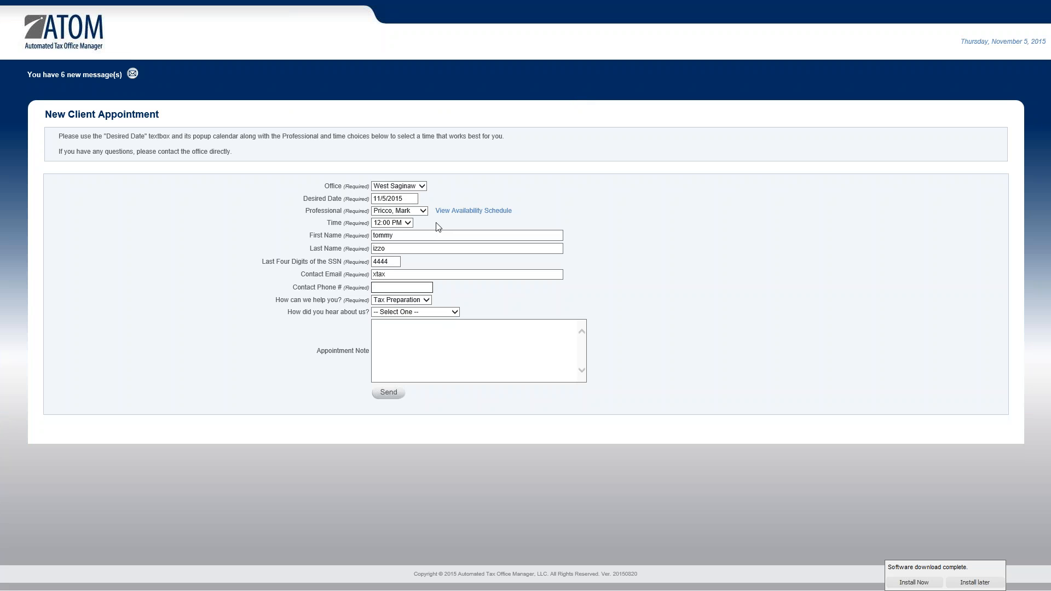
key(Tab)
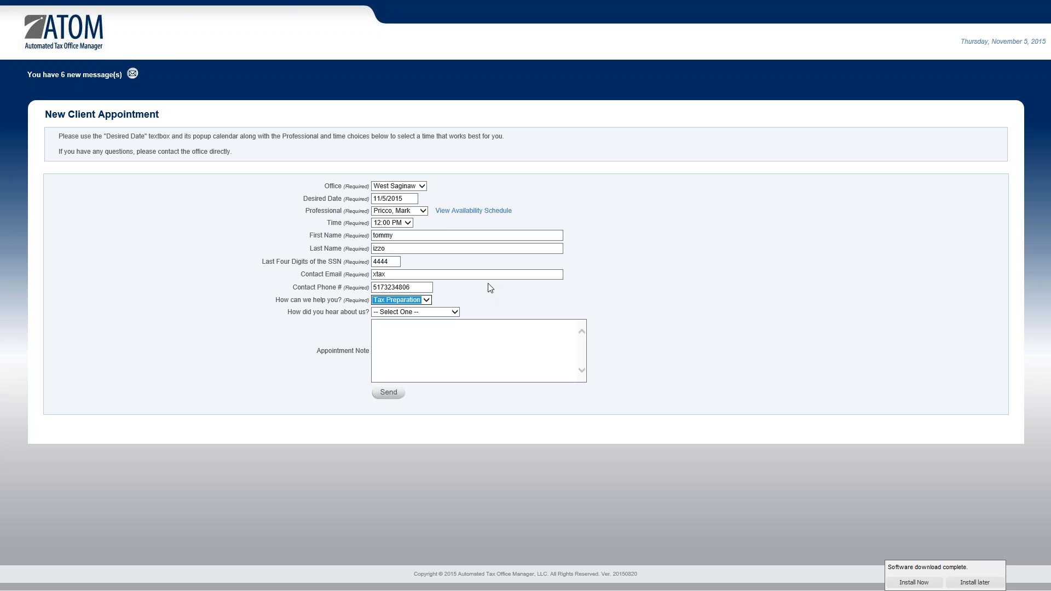
Keep Tax Preparation as the service and set 'How did you hear about us?' to Refer a Friend
click(426, 300)
click(448, 303)
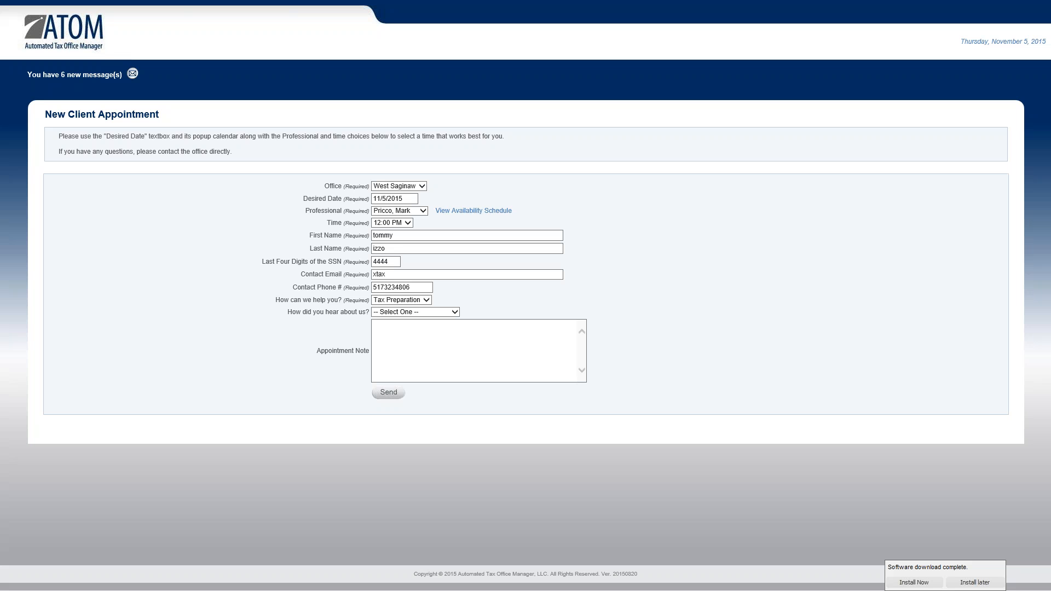
click(454, 312)
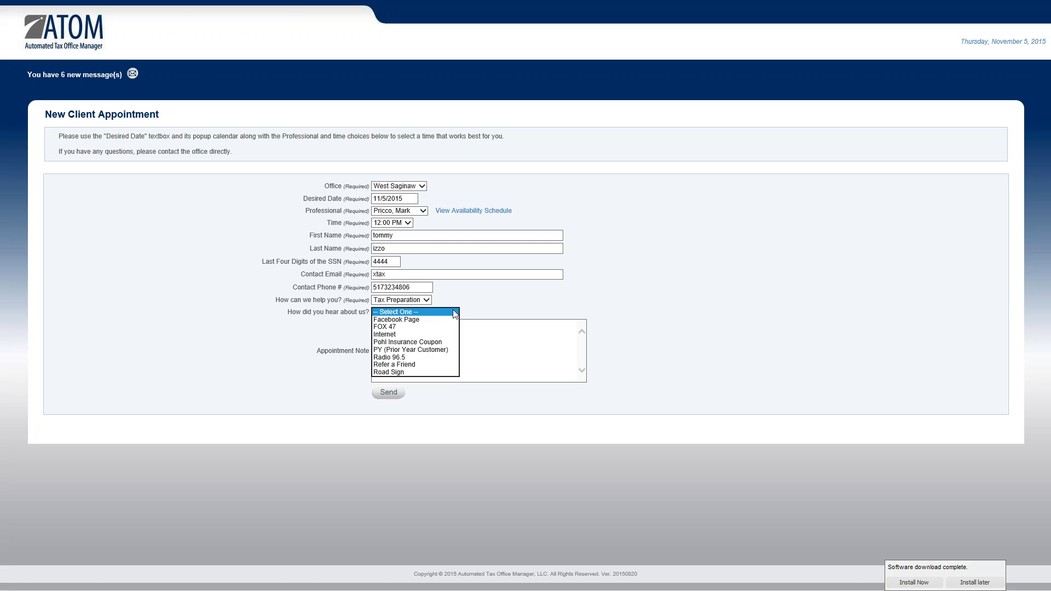
click(426, 334)
click(454, 313)
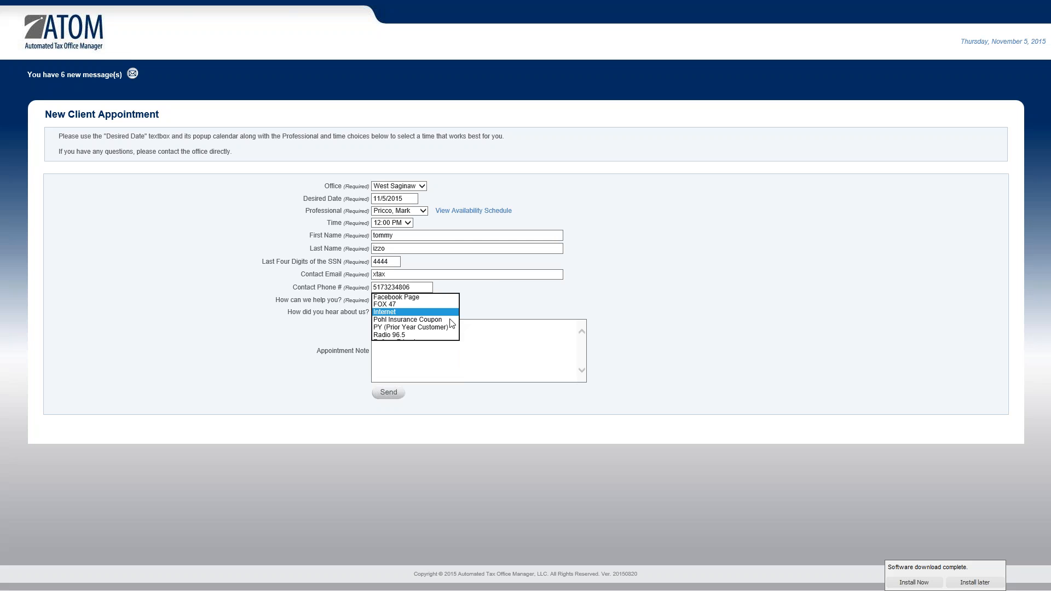
click(448, 343)
click(471, 340)
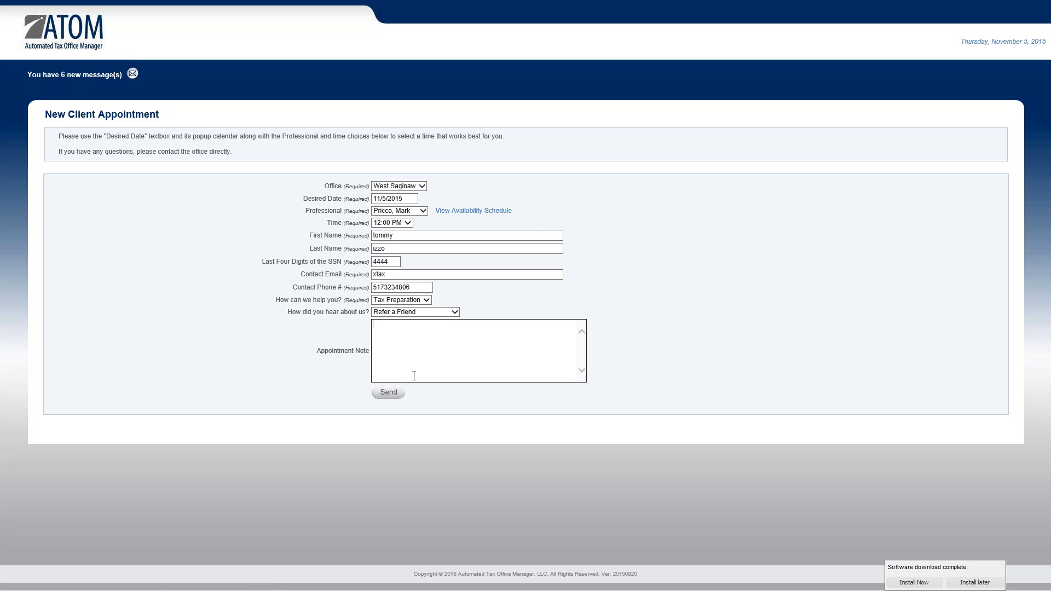
Send the appointment request and confirm it with OK in the webpage dialog
click(388, 394)
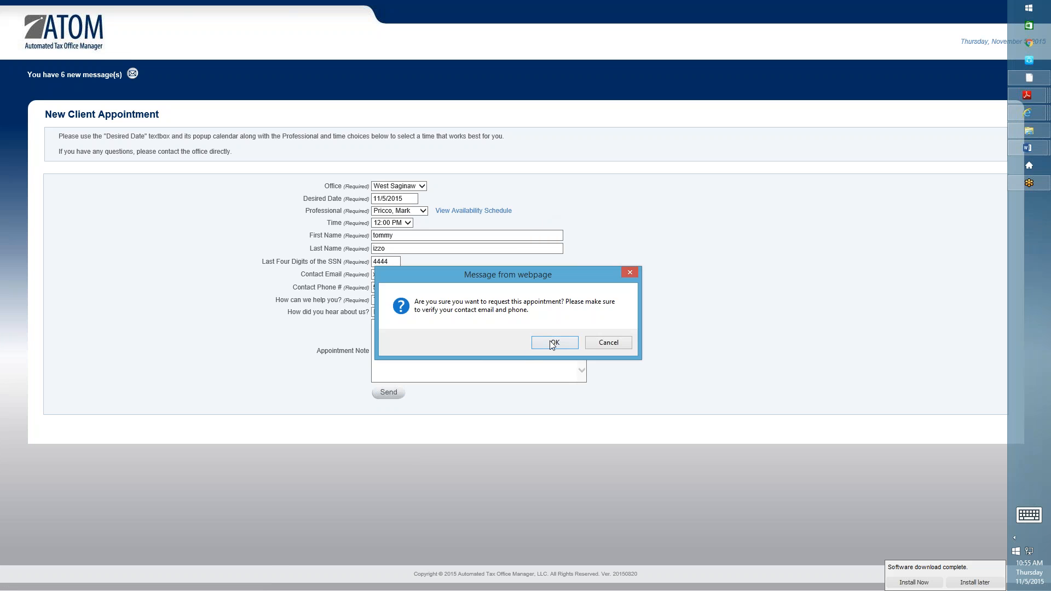
click(551, 344)
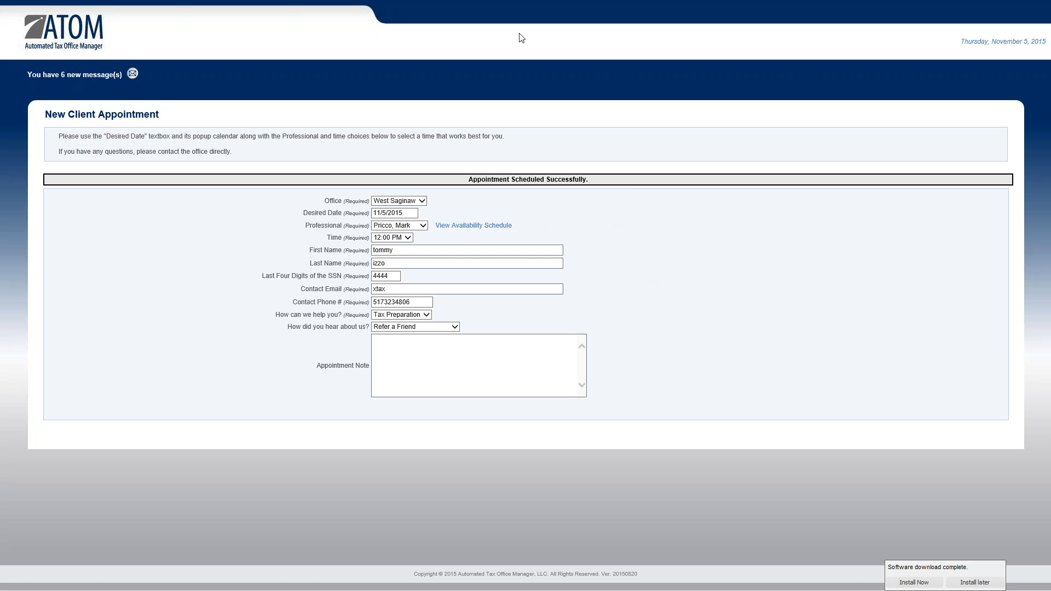
mouse_move(514, 18)
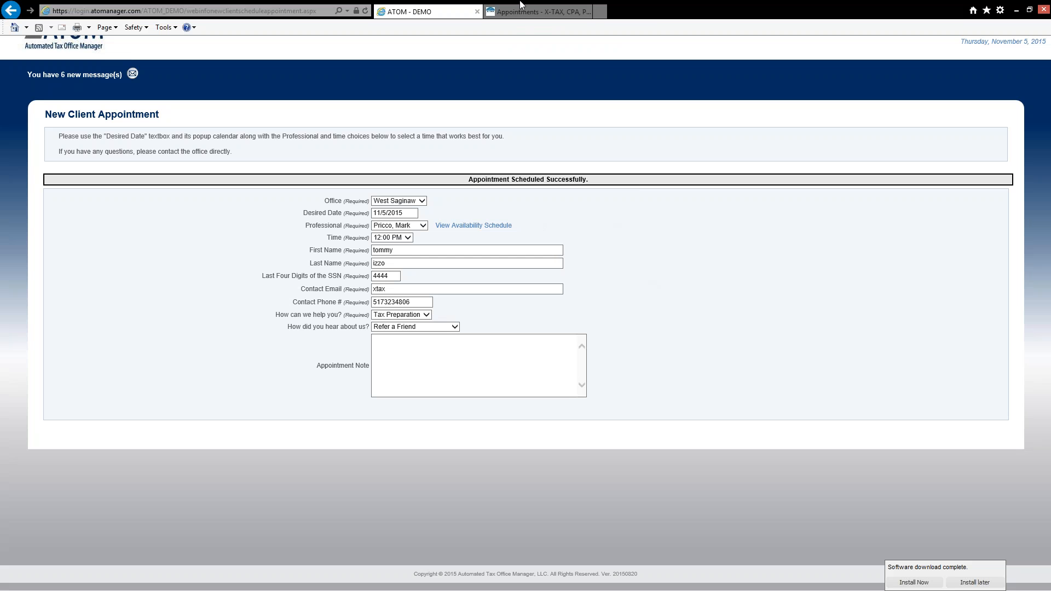
Leave full screen, move the X-TAX window aside, and reload ATOM's Home overview
mouse_move(467, 2)
drag(456, 13, 435, 31)
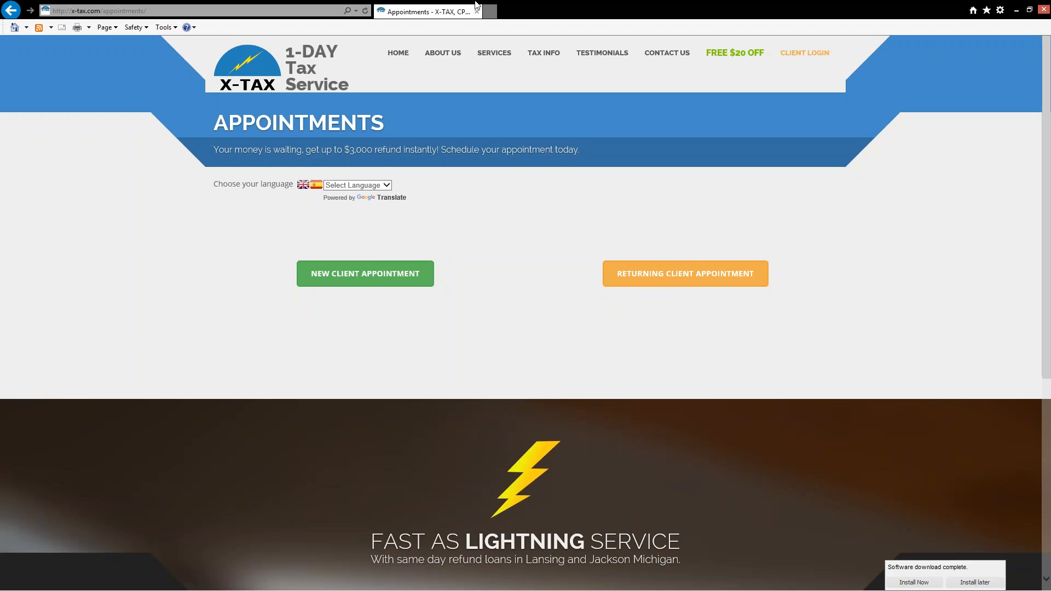
key(F11)
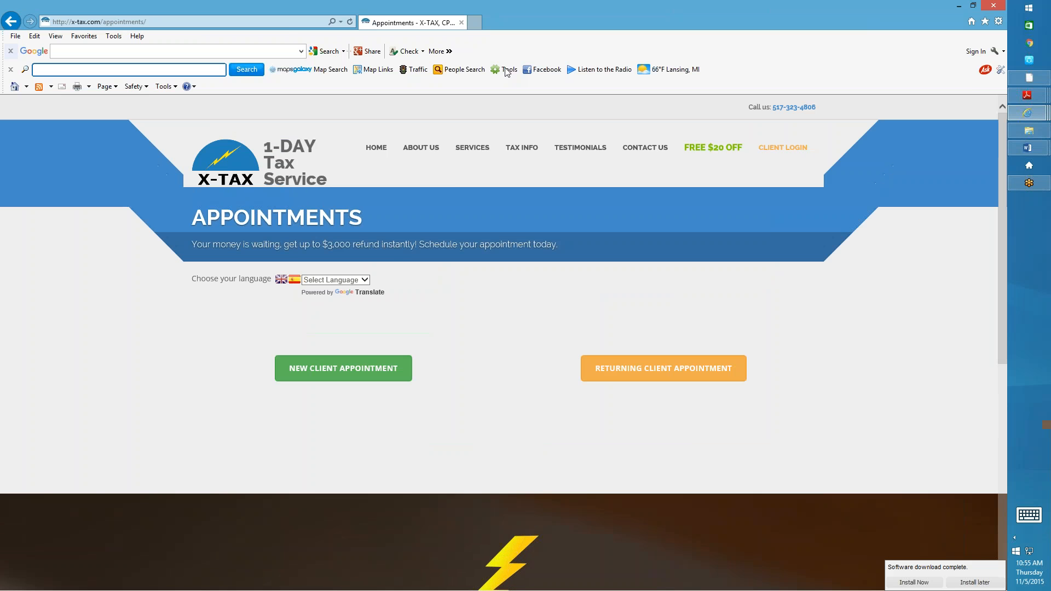
drag(507, 5, 0, 121)
click(515, 23)
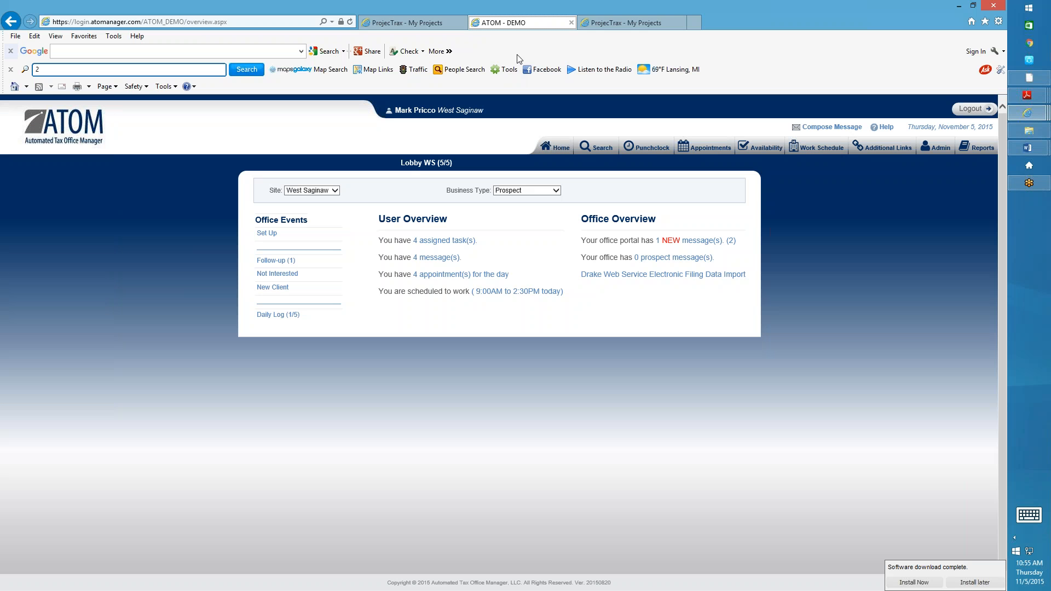
click(553, 149)
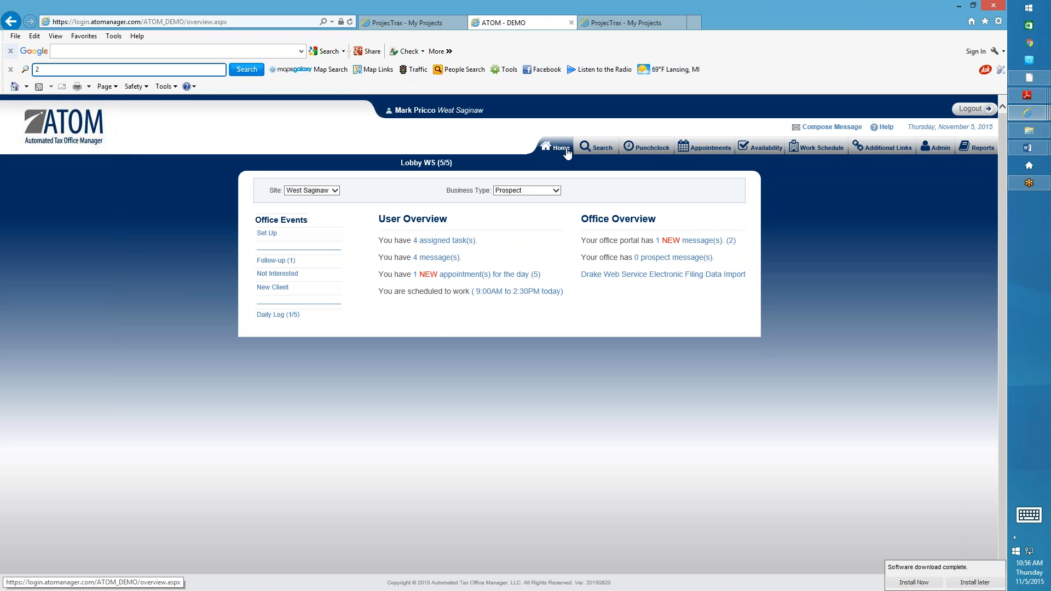
Open My Appointments from the 'appointment(s) for the day' link in the User Overview
click(467, 279)
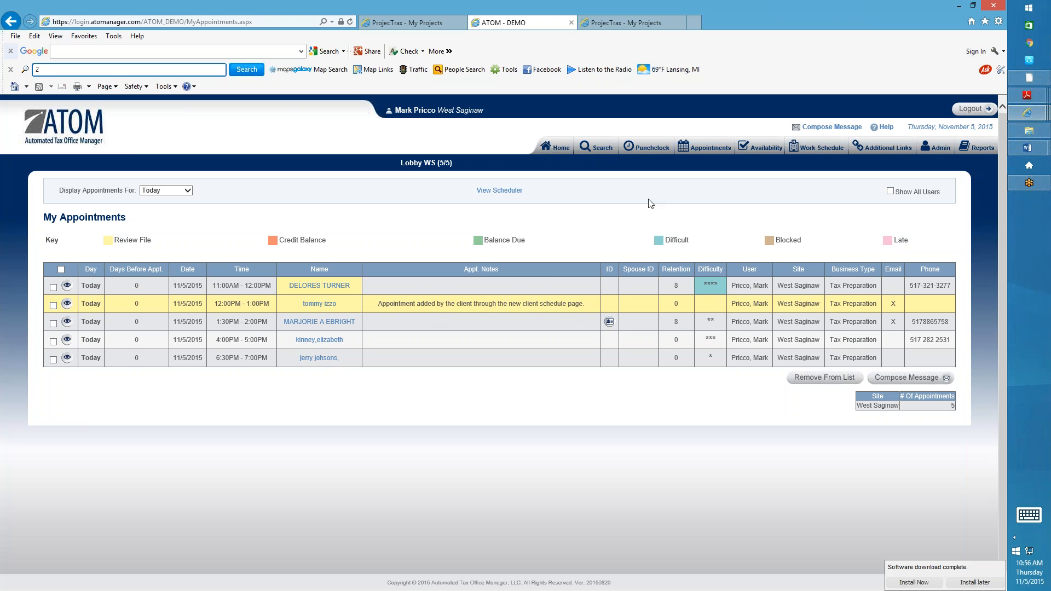
View the 11/5/2015 West Saginaw Appointment Schedule, then go back to Home
click(706, 147)
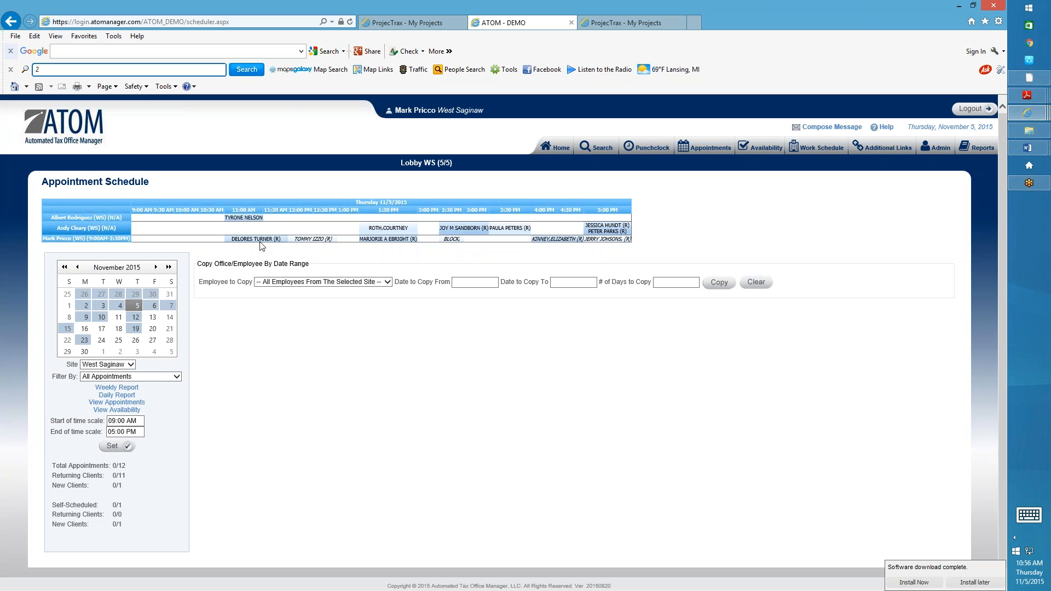
click(557, 147)
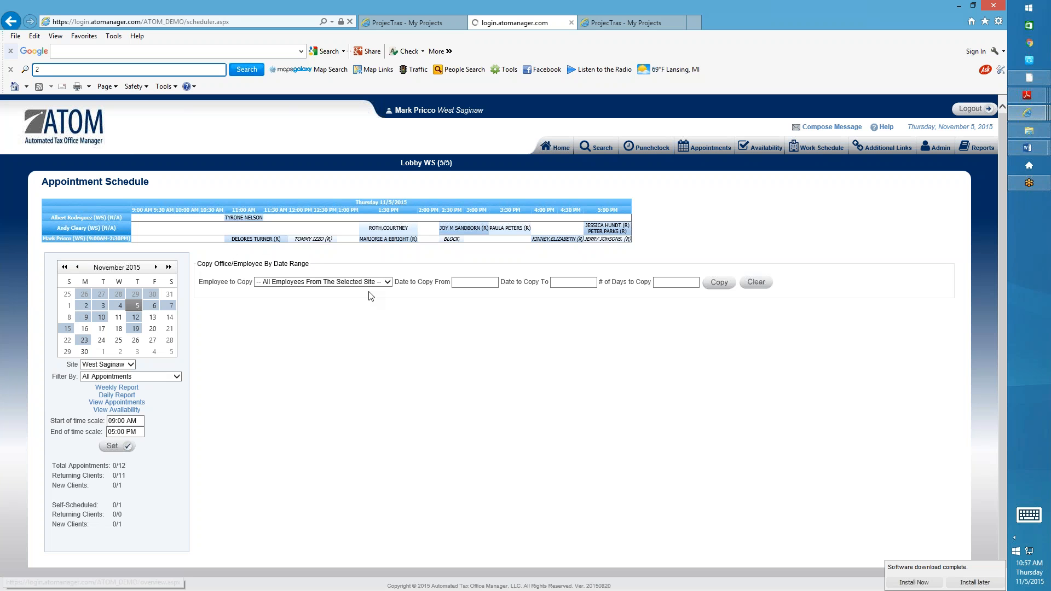